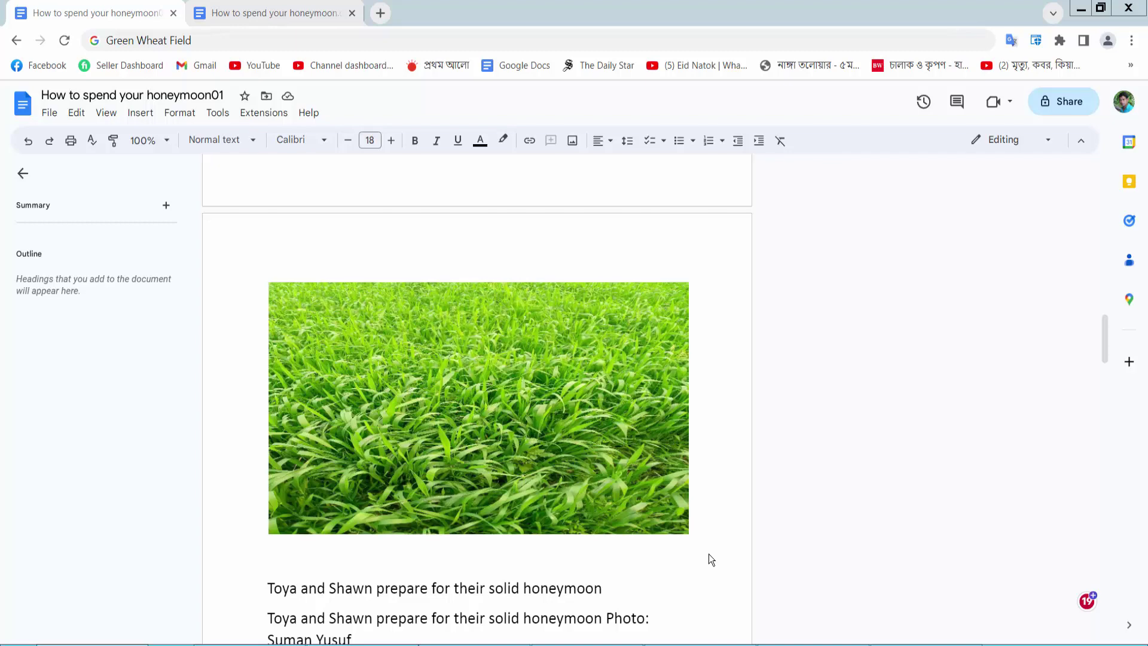
Shrink the grass photo, set it to wrap text, and move it into the honeymoon article paragraph.
left_click(712, 471)
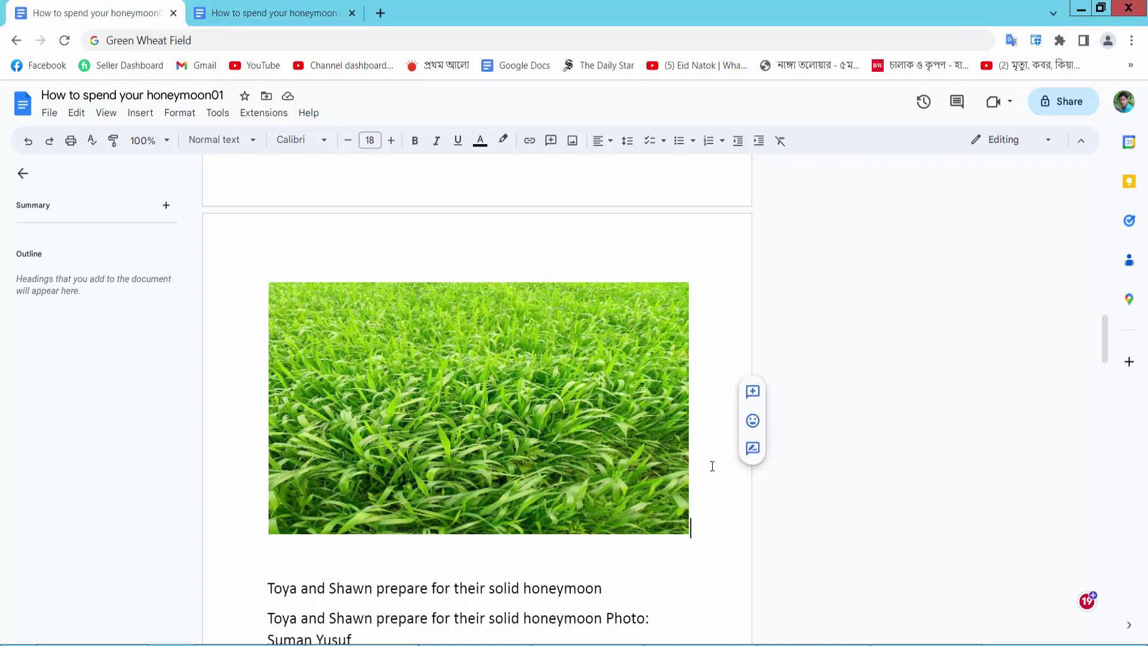
scroll(712, 470, "down", 3)
scroll(595, 536, "up", 2)
scroll(594, 537, "up", 1)
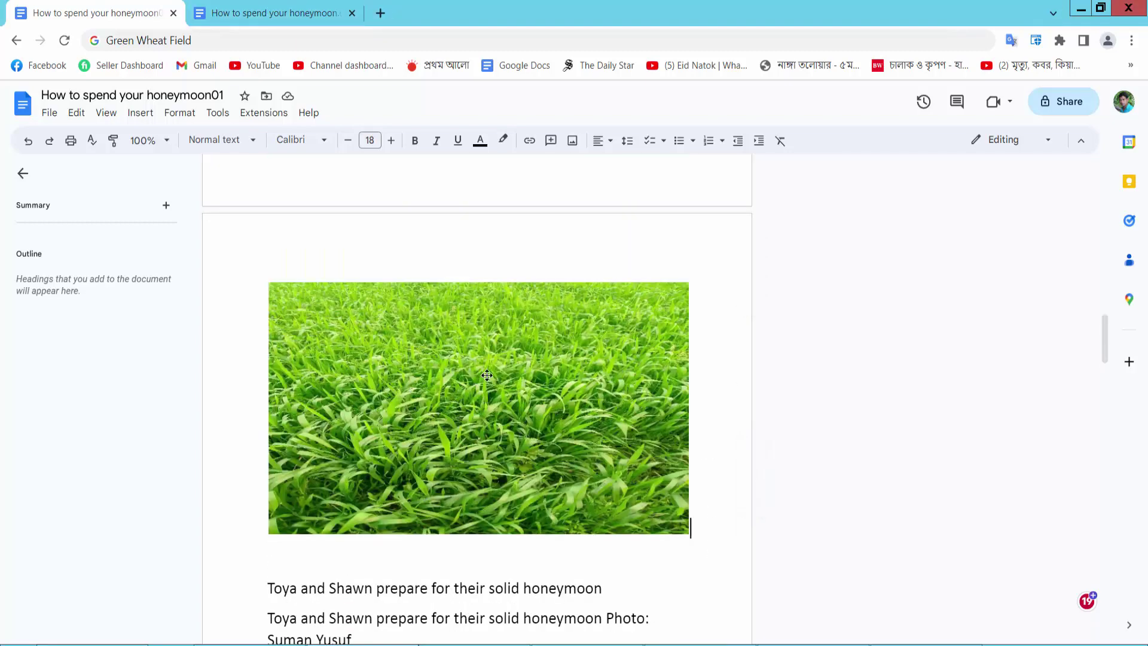
left_click(532, 371)
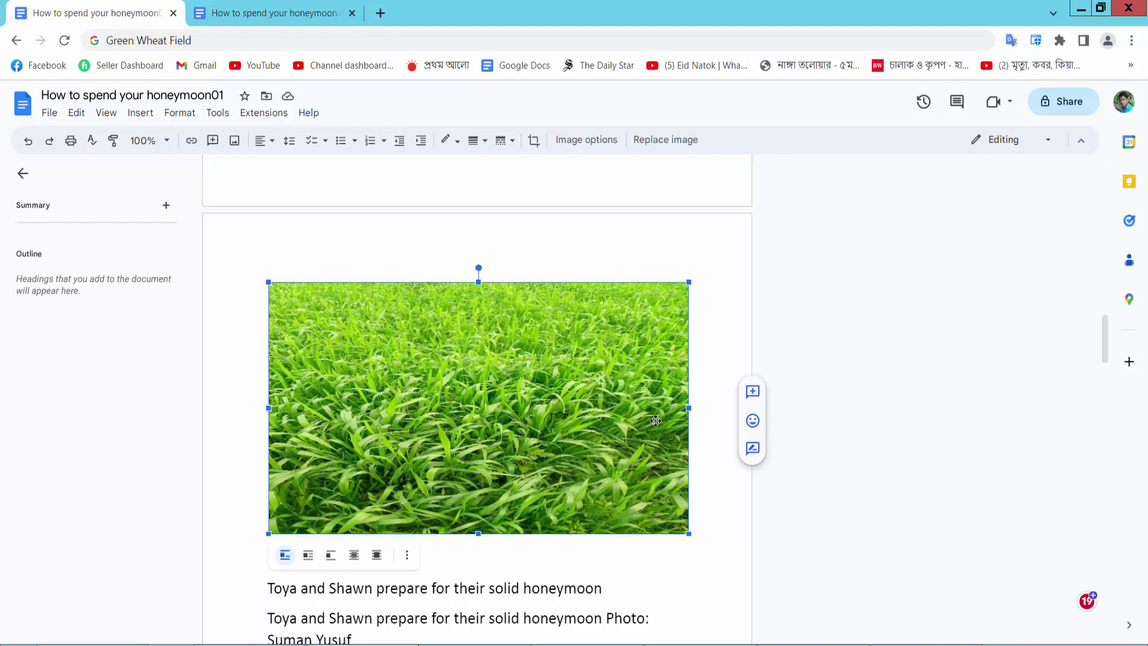
left_click_drag(690, 408, 624, 408)
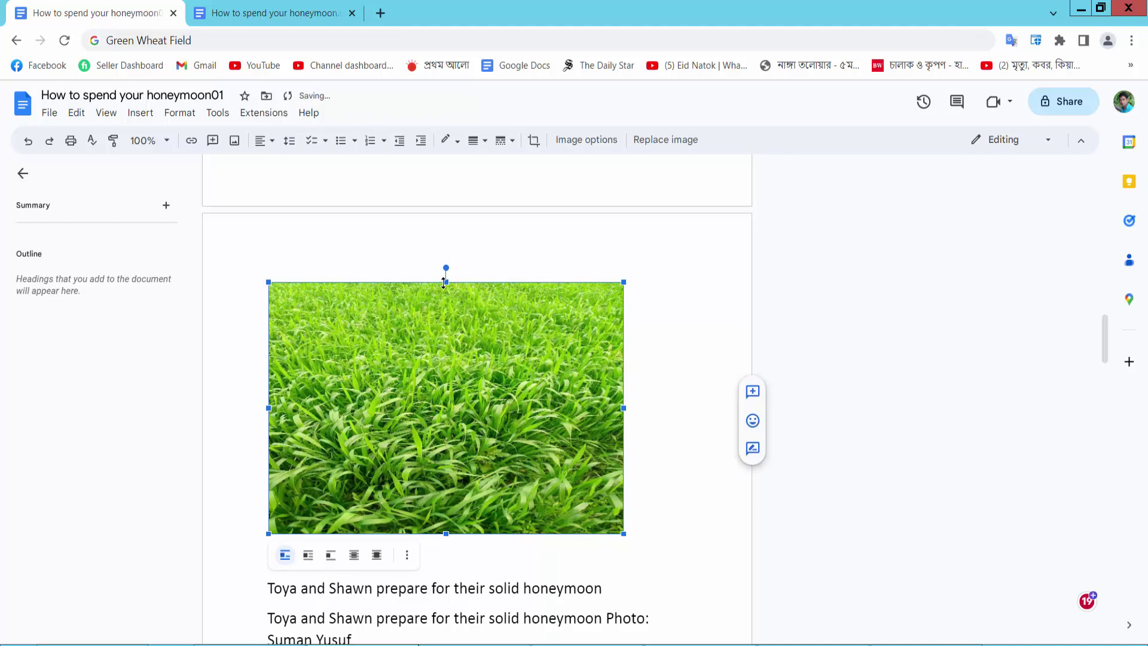
left_click_drag(445, 283, 446, 258)
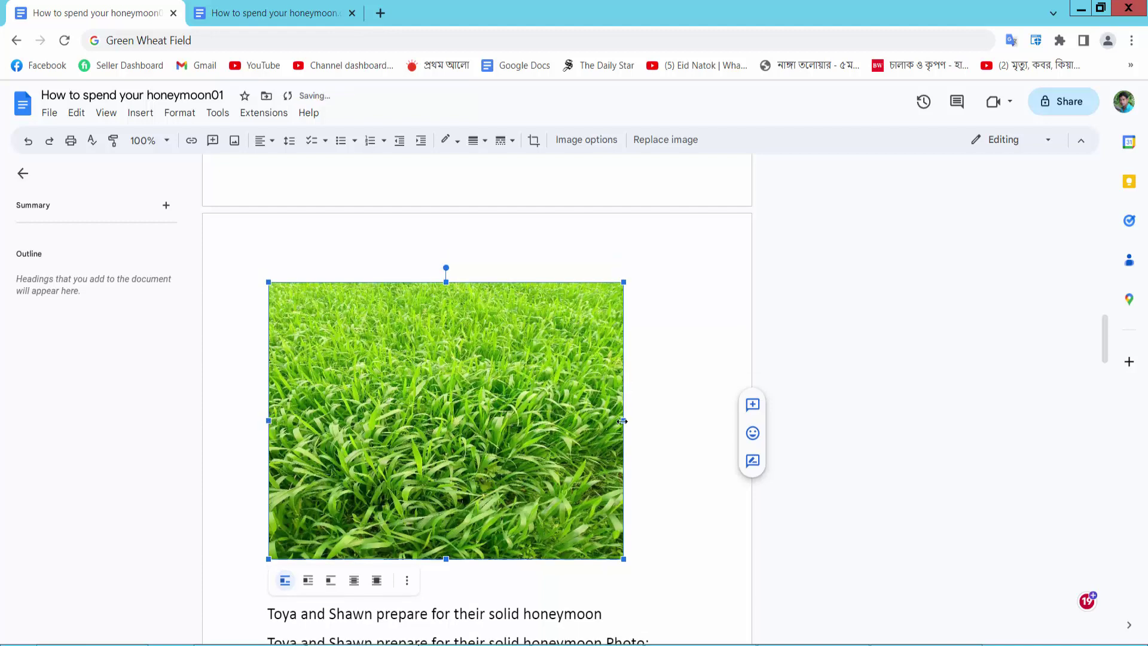
left_click_drag(623, 421, 655, 419)
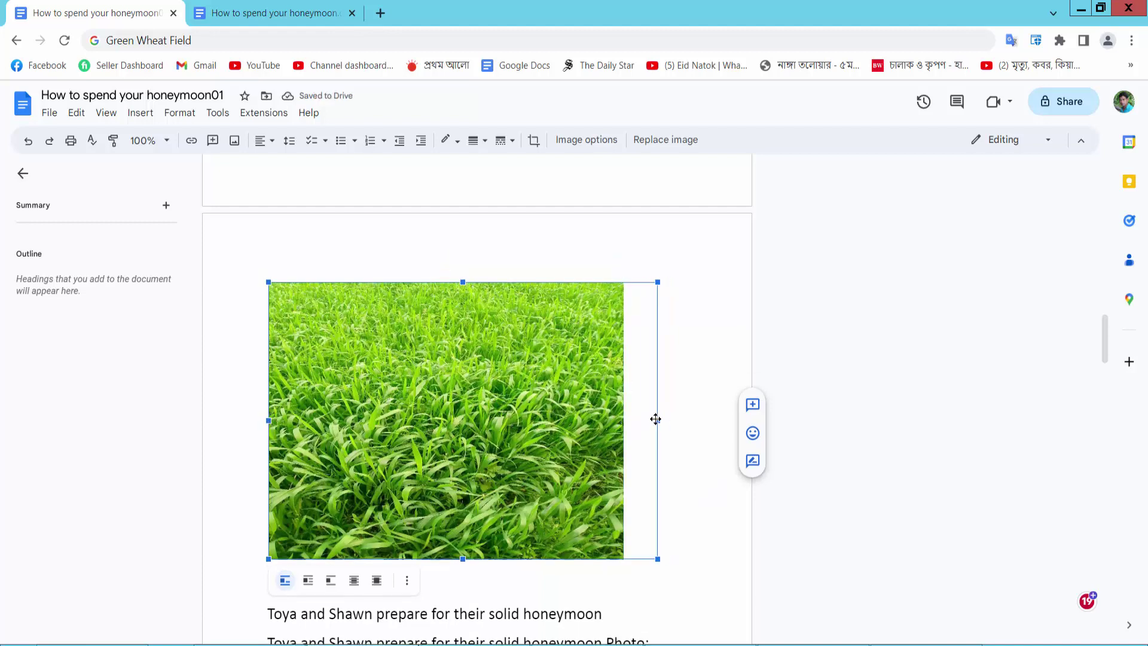
left_click_drag(268, 283, 345, 336)
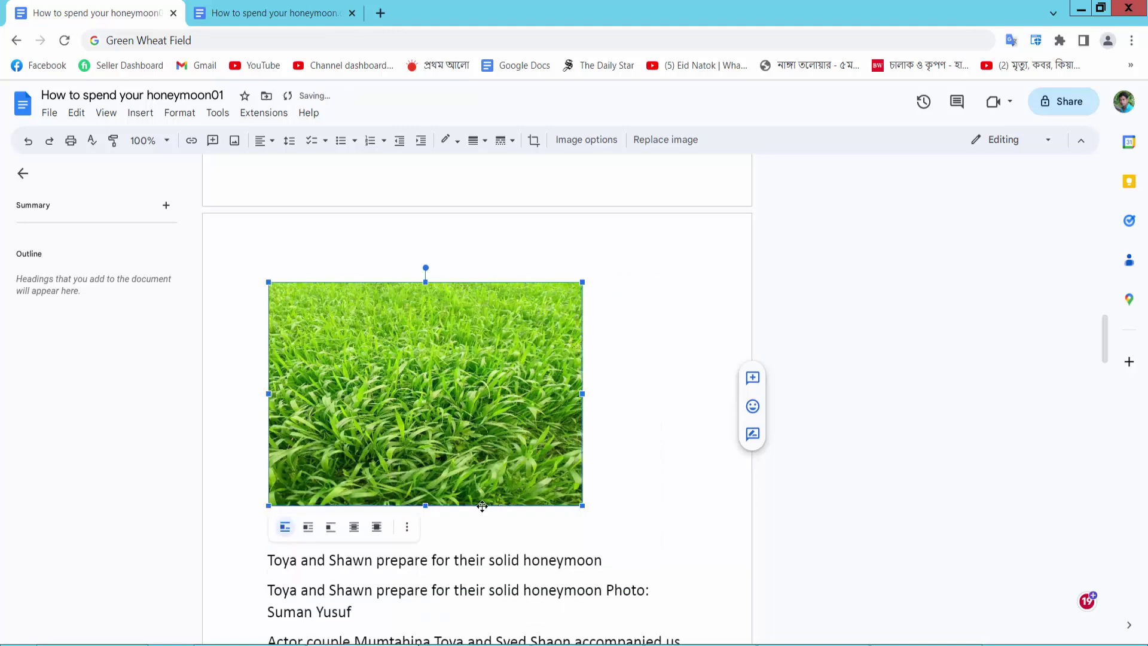
left_click(330, 527)
mouse_move(392, 405)
left_mouse_down()
mouse_move(441, 390)
mouse_move(466, 441)
left_mouse_up()
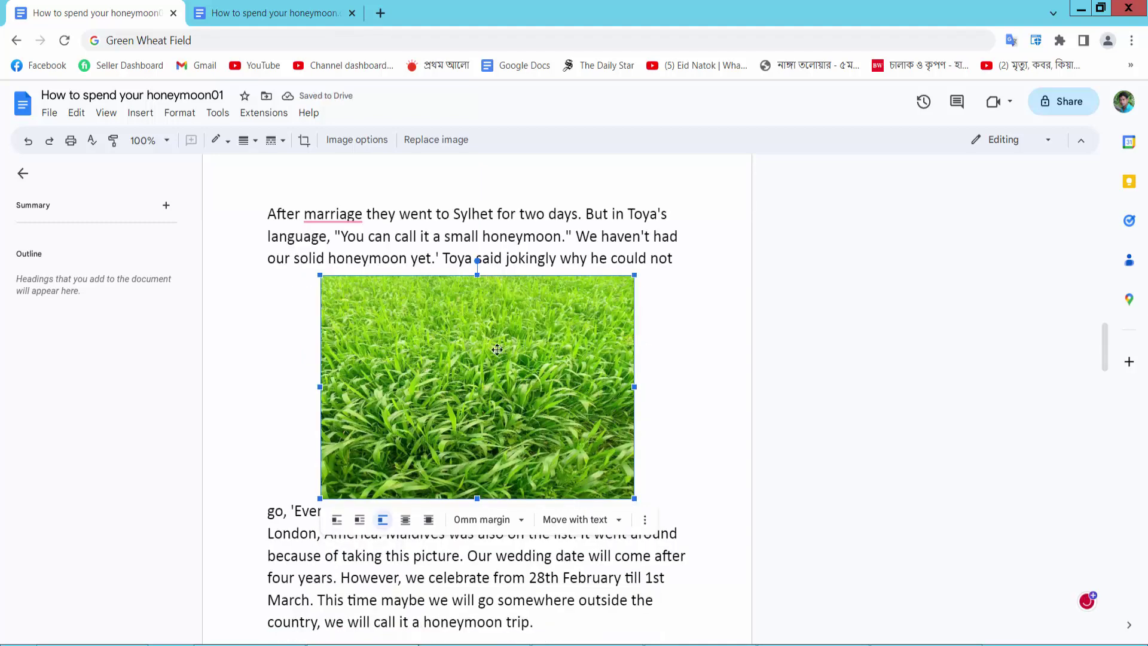
Set the grass photo's position to In line with text from Image options.
left_click(356, 139)
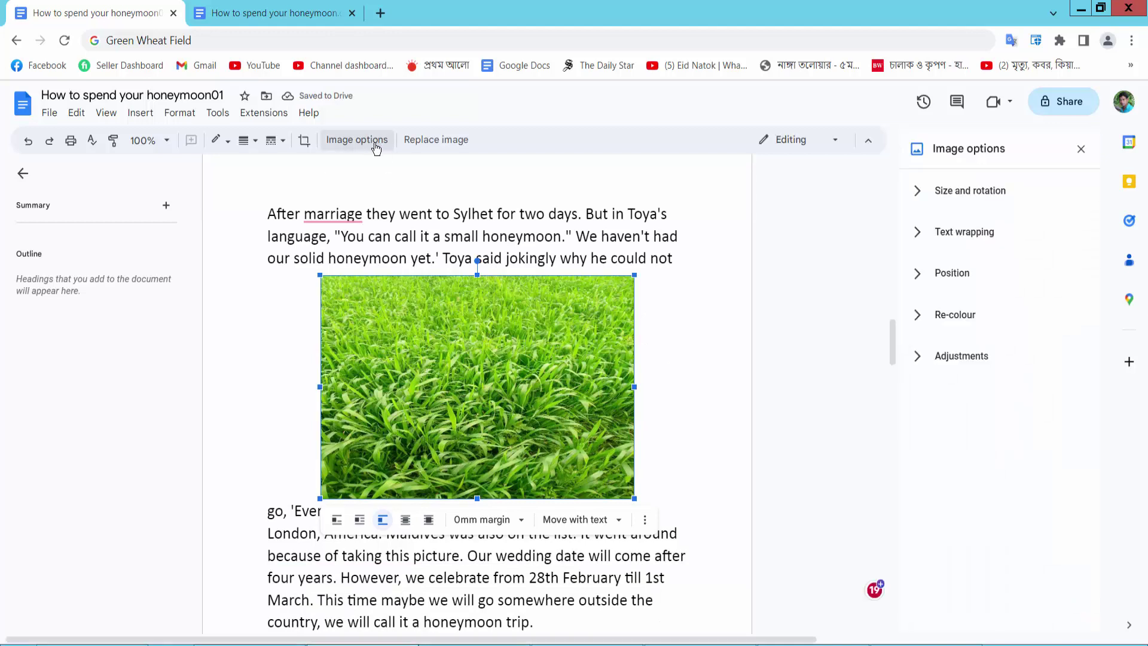
left_click(962, 278)
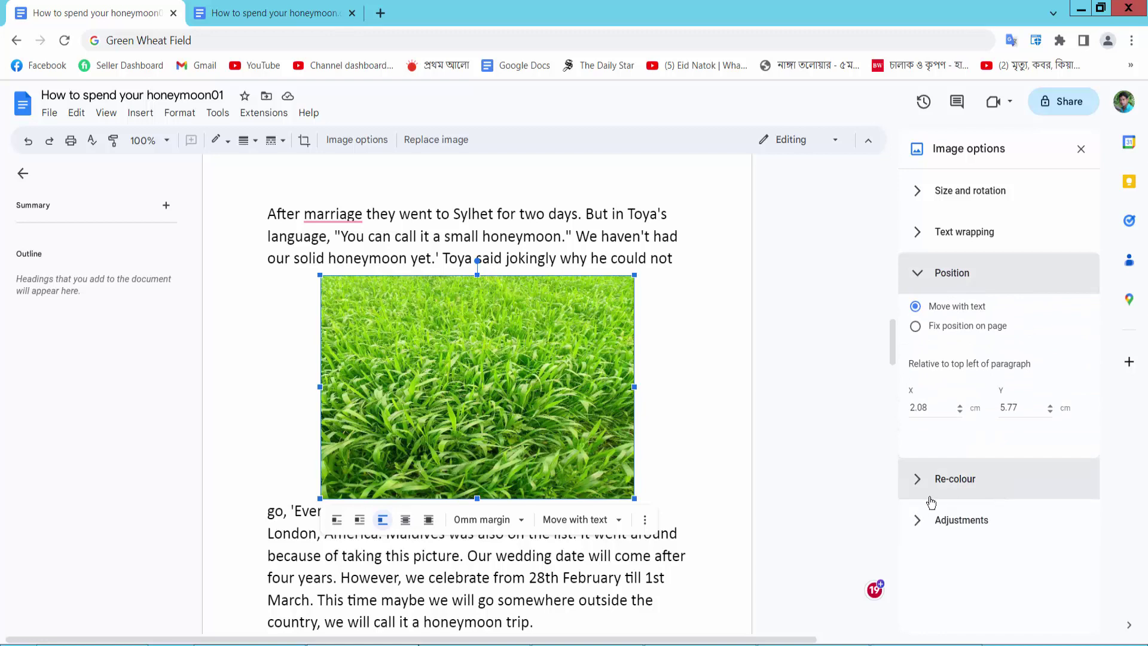
left_click(337, 520)
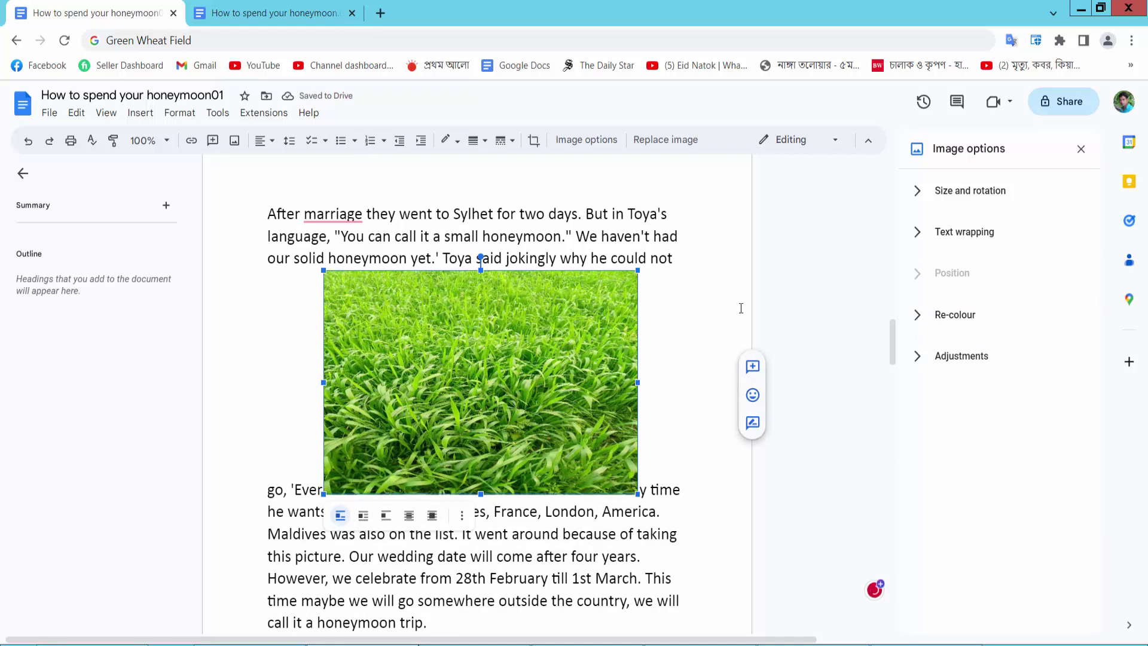
left_click(957, 190)
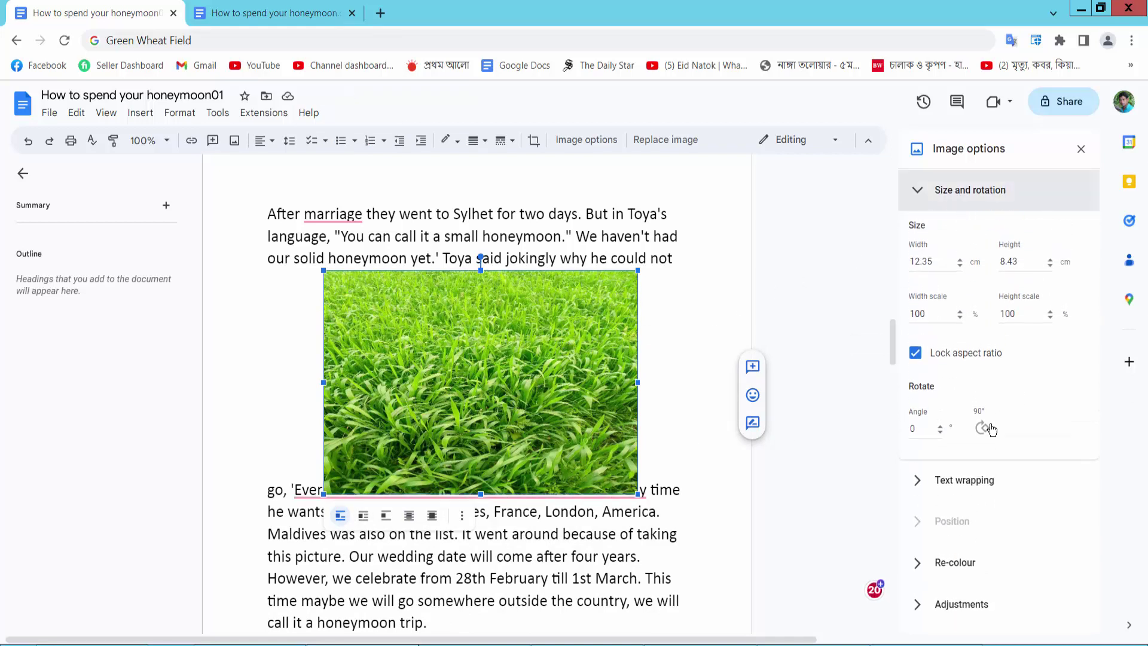
left_click(982, 428)
left_click(984, 432)
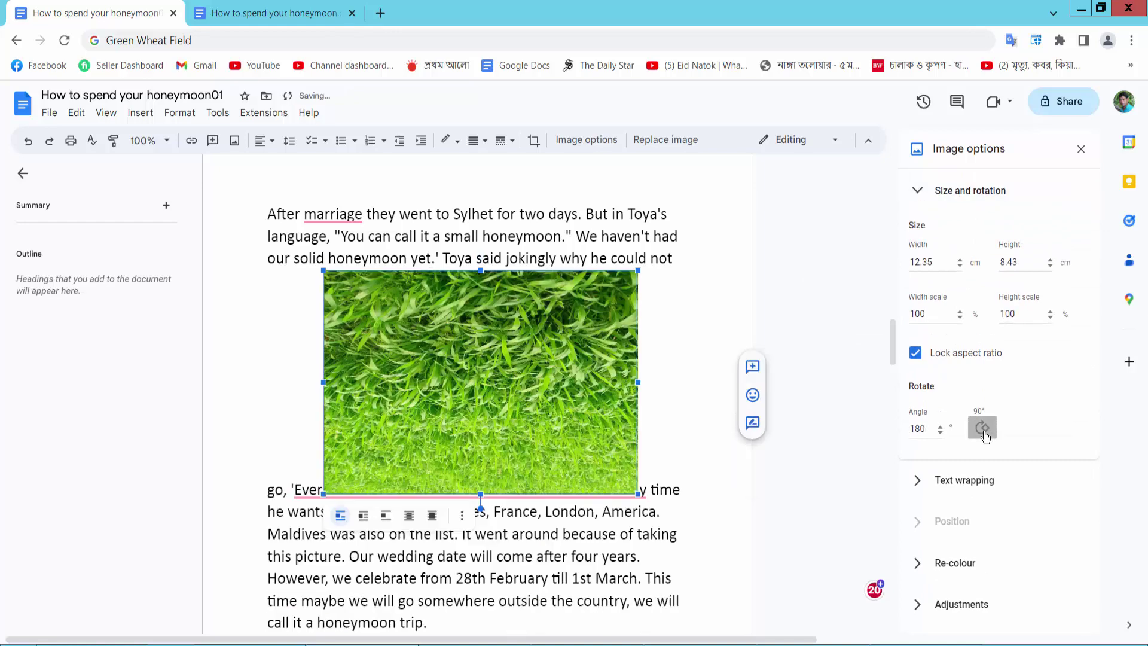
left_click(984, 432)
left_click(984, 432)
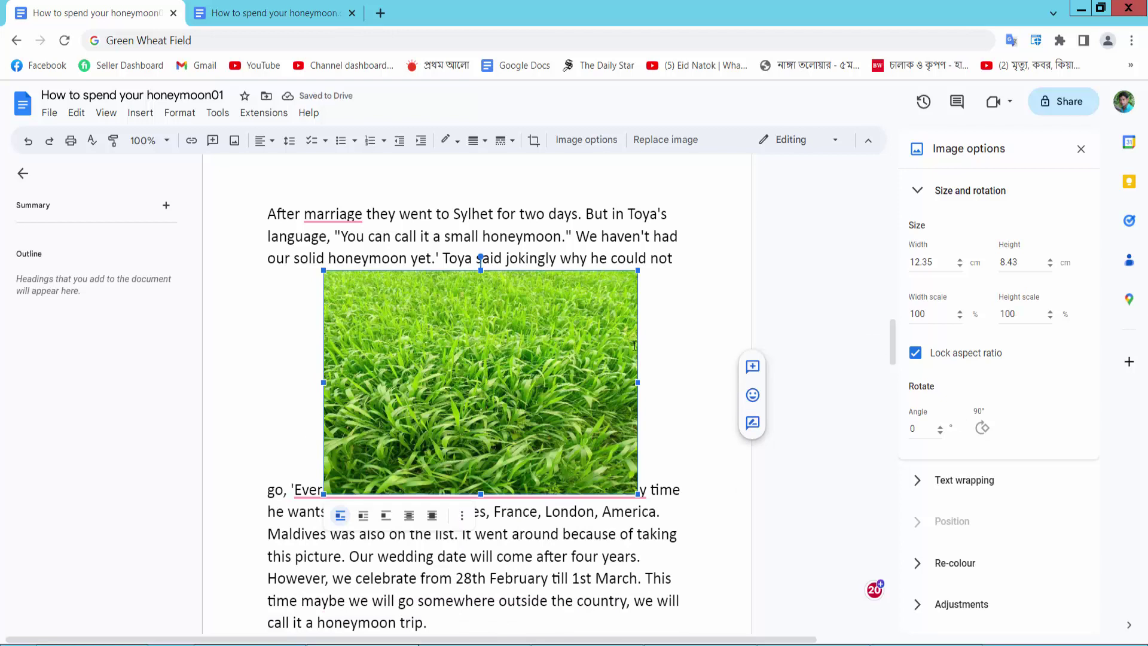
left_click(664, 348)
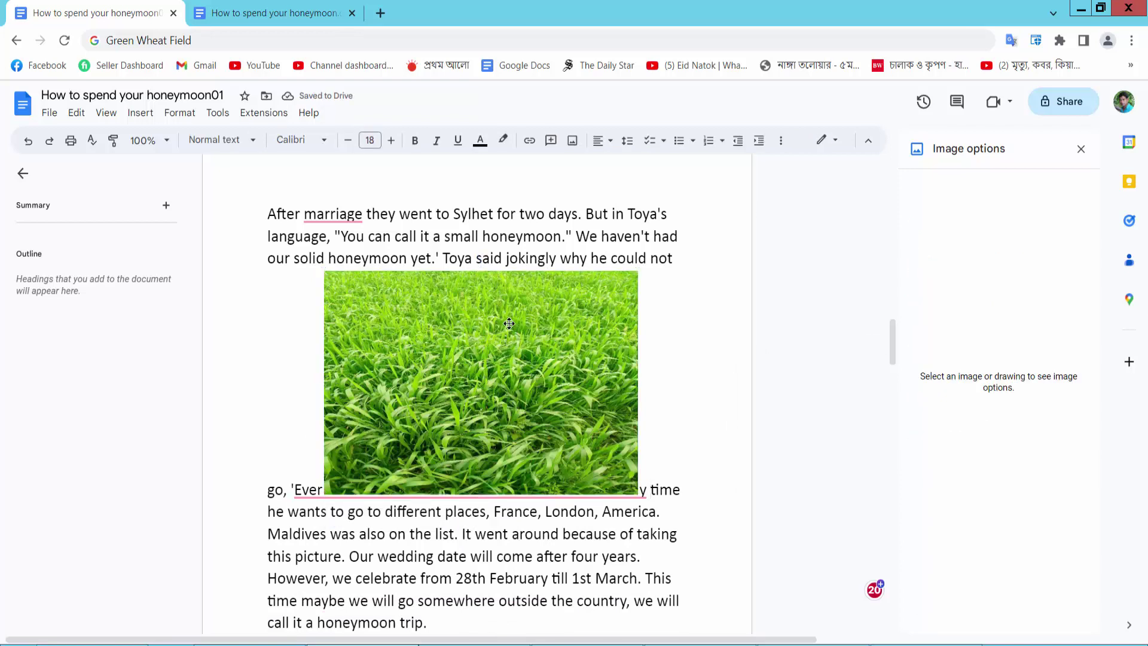
Crop the grass photo's left edge and top edge inward, and apply the crop.
left_click(511, 323)
left_click(535, 140)
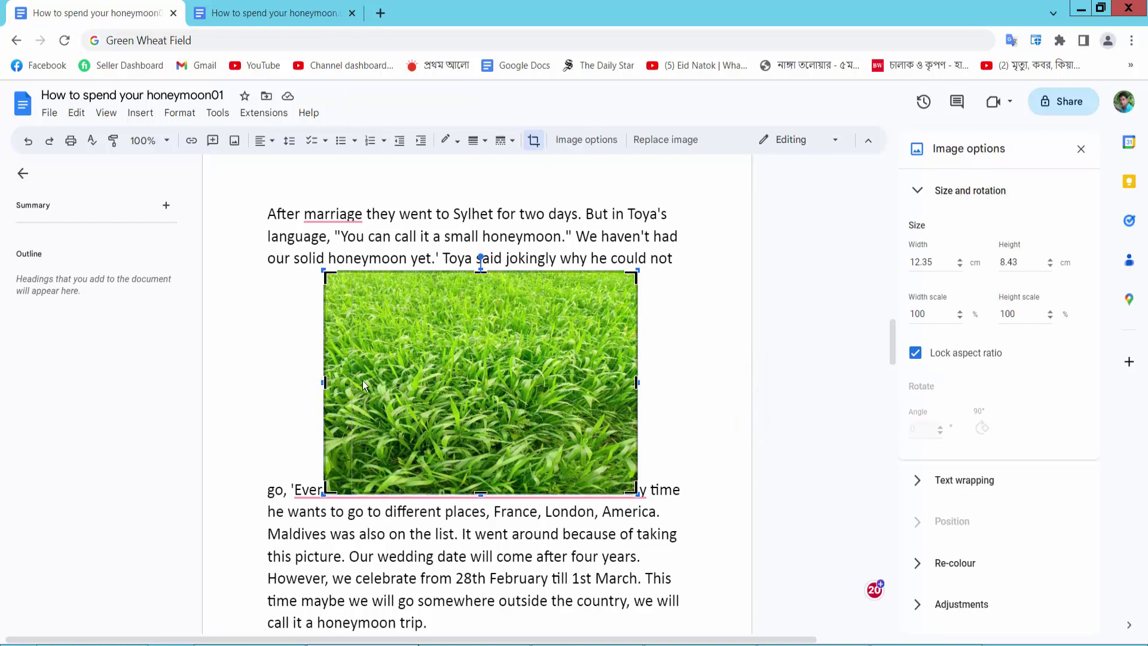
left_click_drag(324, 380, 364, 380)
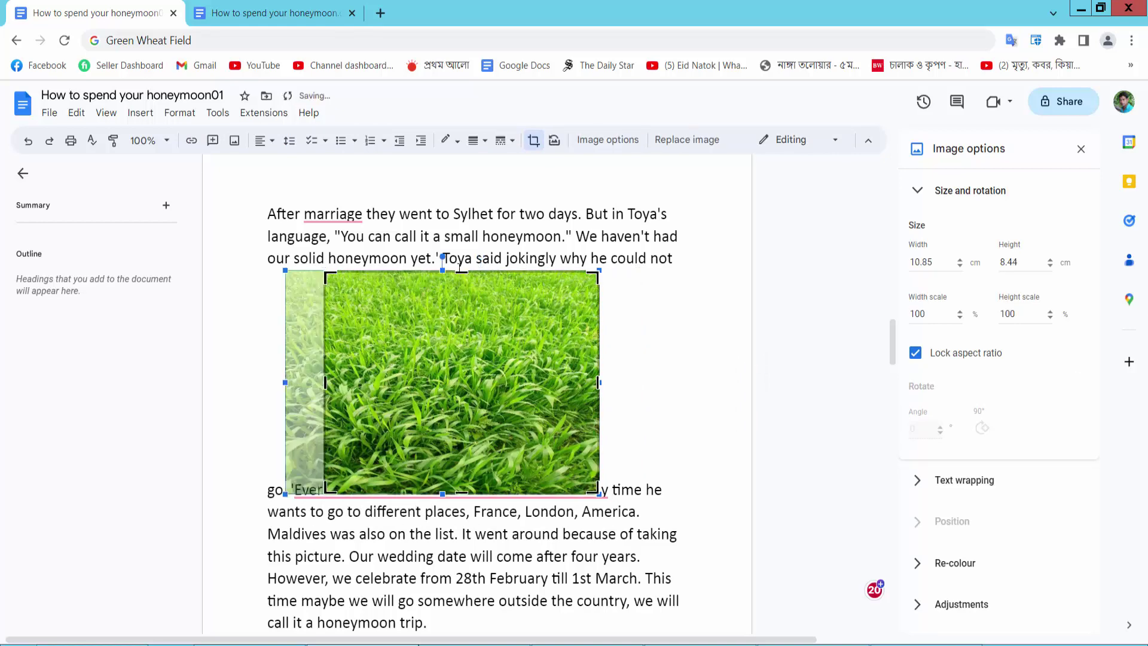
left_click_drag(459, 274, 459, 314)
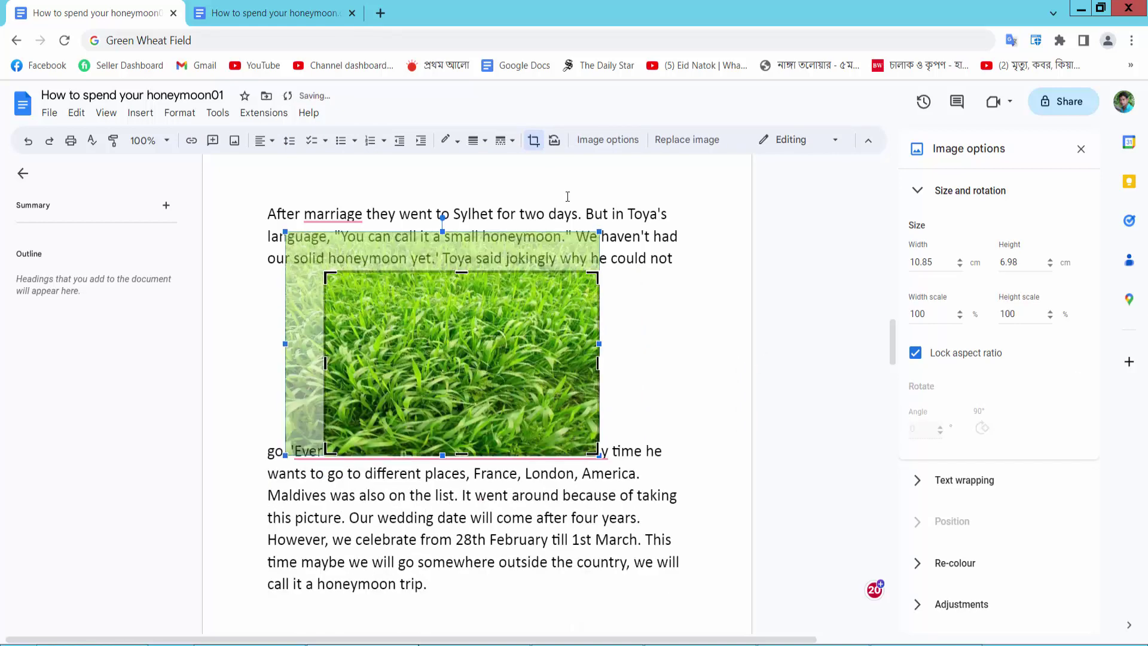
left_click(534, 140)
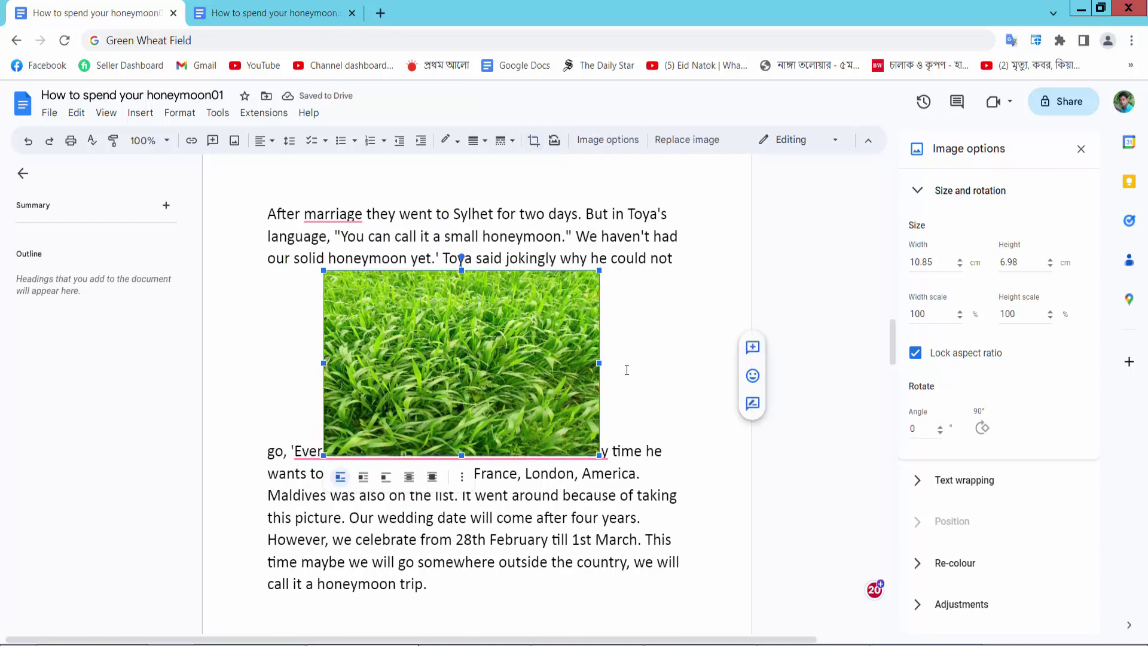
Stretch the cropped grass photo taller at top and bottom, widen its right edge, then deselect.
left_click_drag(461, 272, 462, 248)
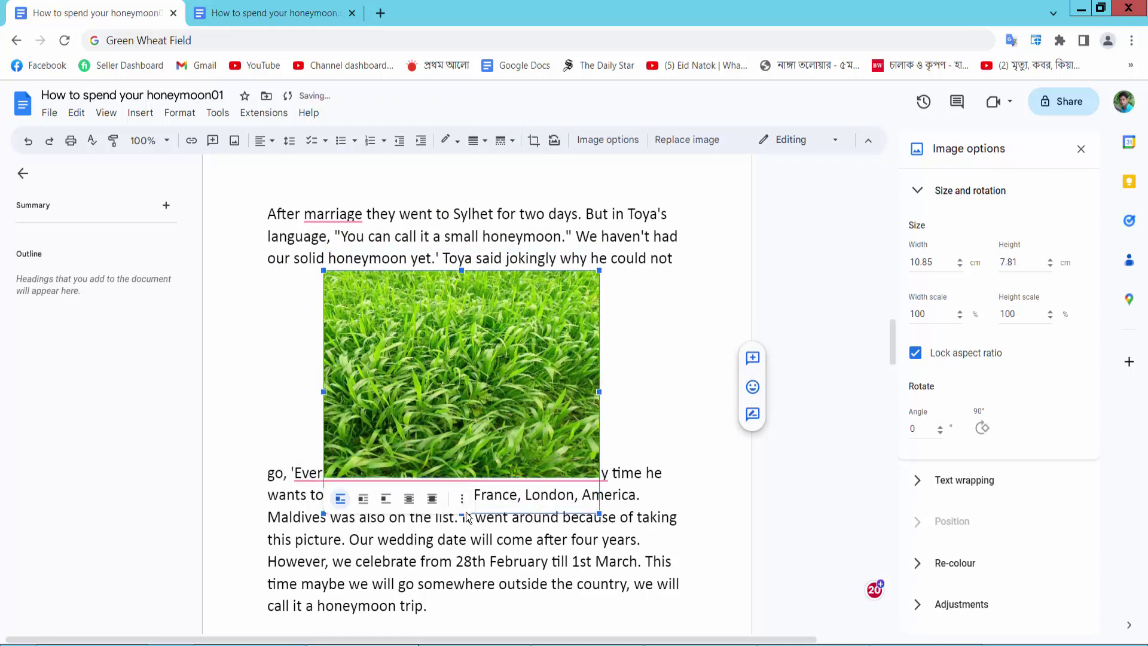
left_click_drag(461, 477, 461, 513)
left_click_drag(599, 392, 617, 392)
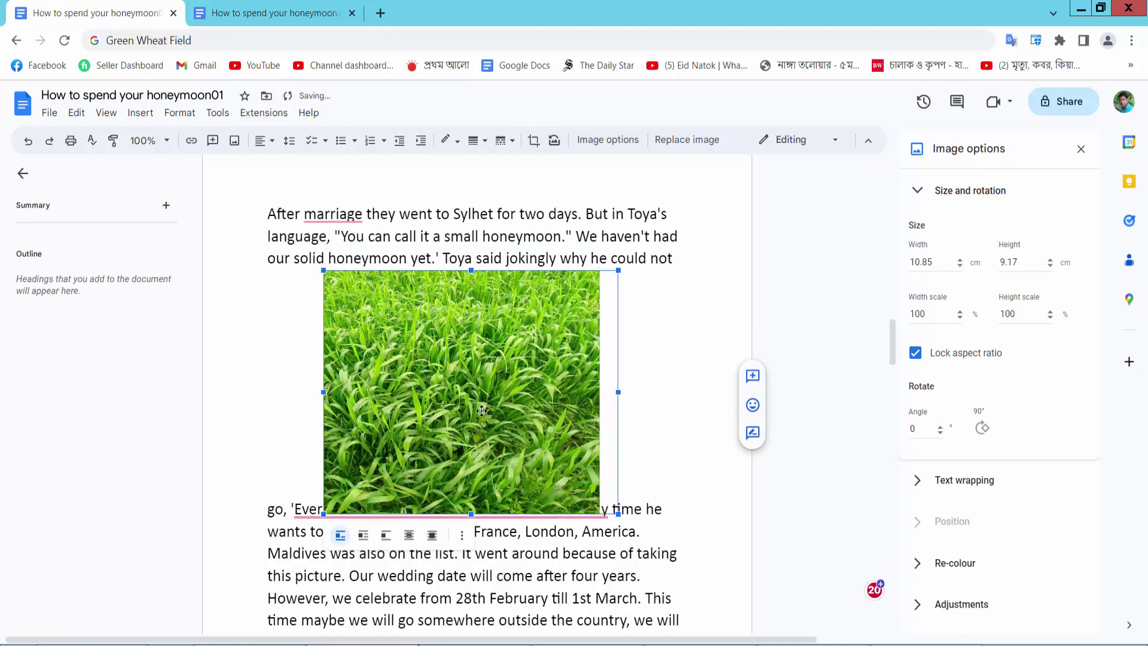
left_click(292, 401)
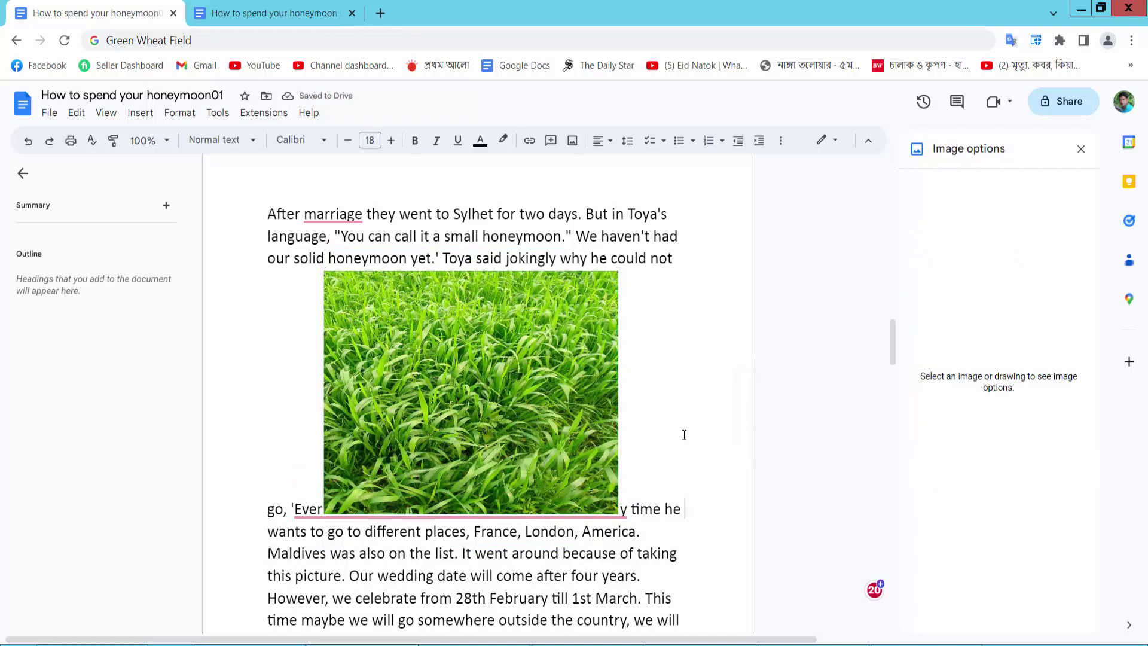